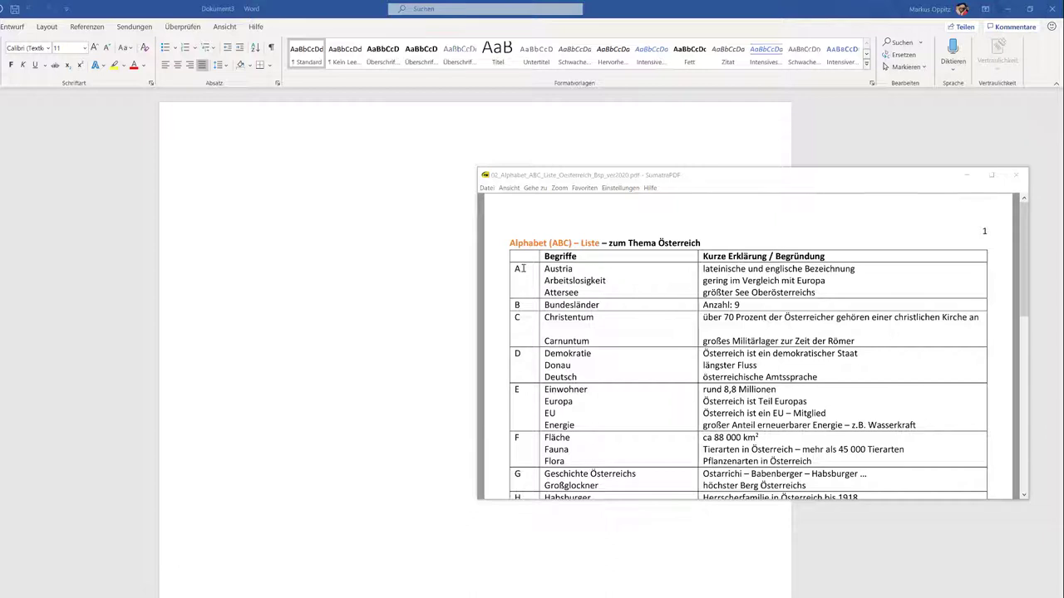
scroll(519, 271, down, 1)
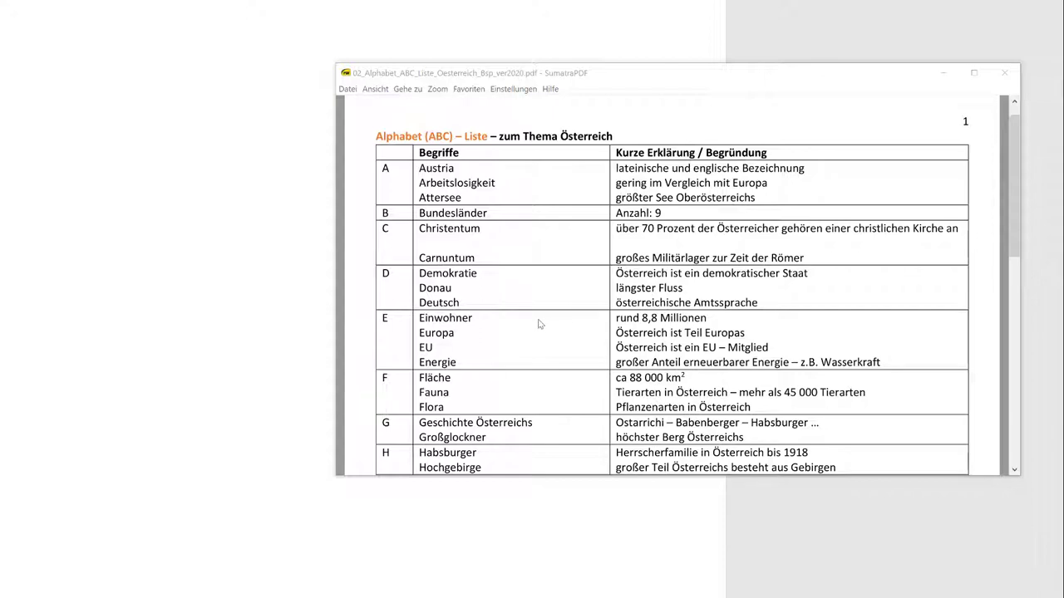
scroll(539, 324, down, 2)
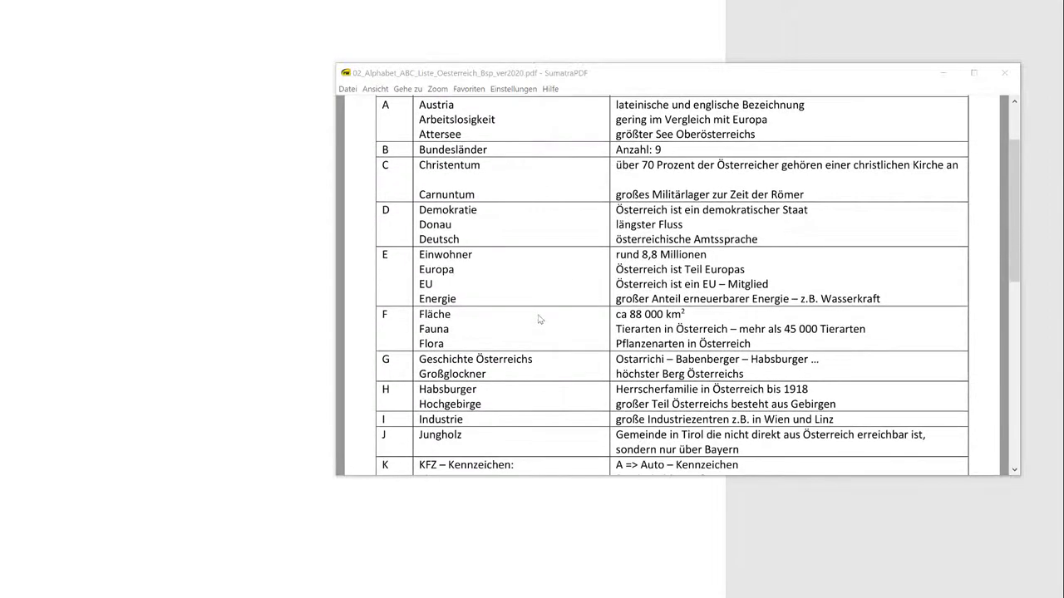
scroll(539, 320, up, 2)
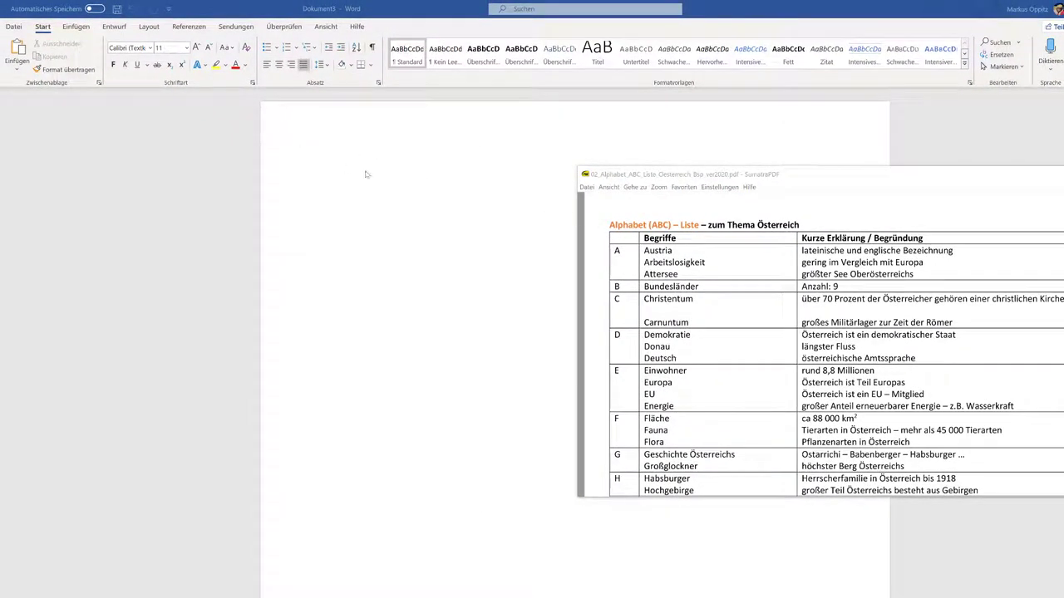
Set custom page margins of 1 cm on all four sides of the blank document.
click(371, 159)
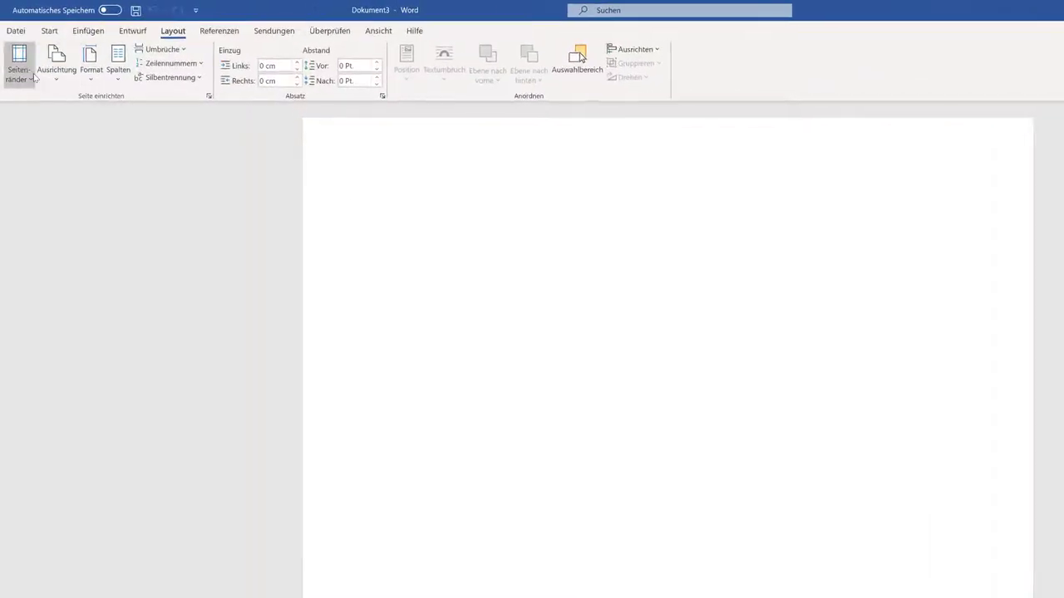
click(17, 59)
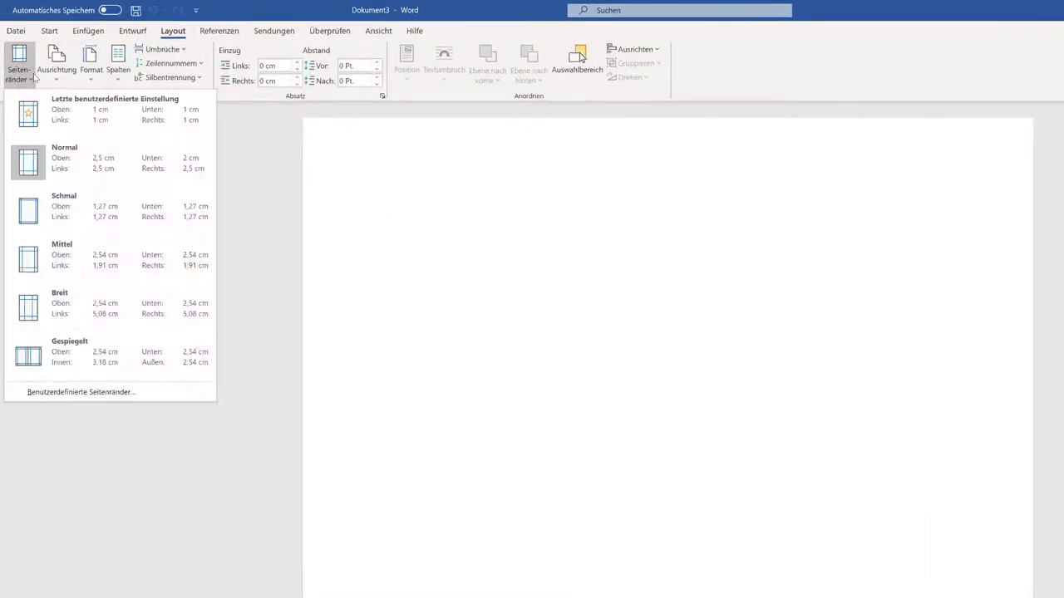
click(97, 393)
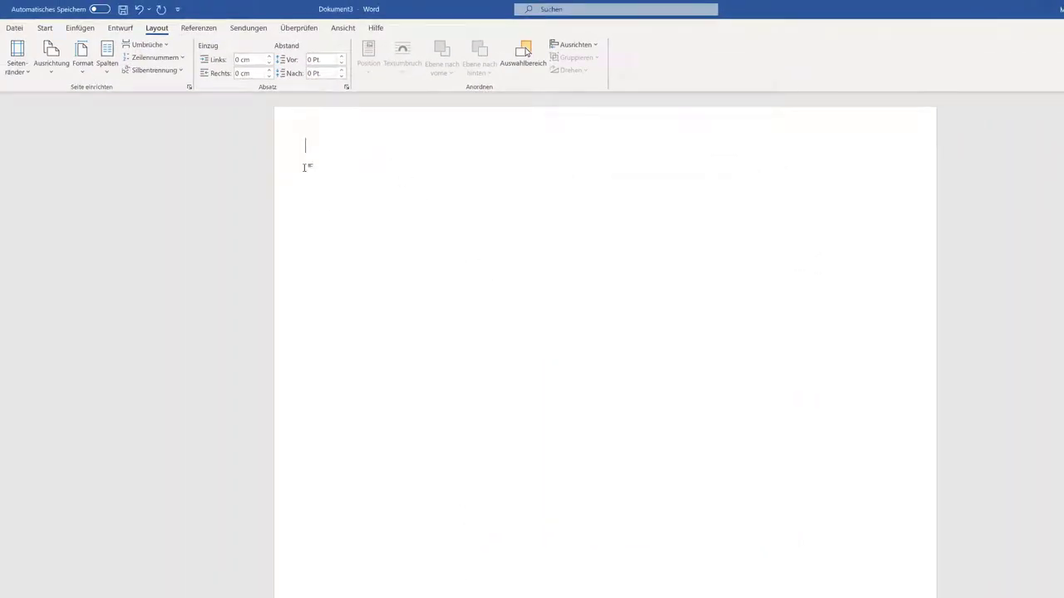
click(45, 27)
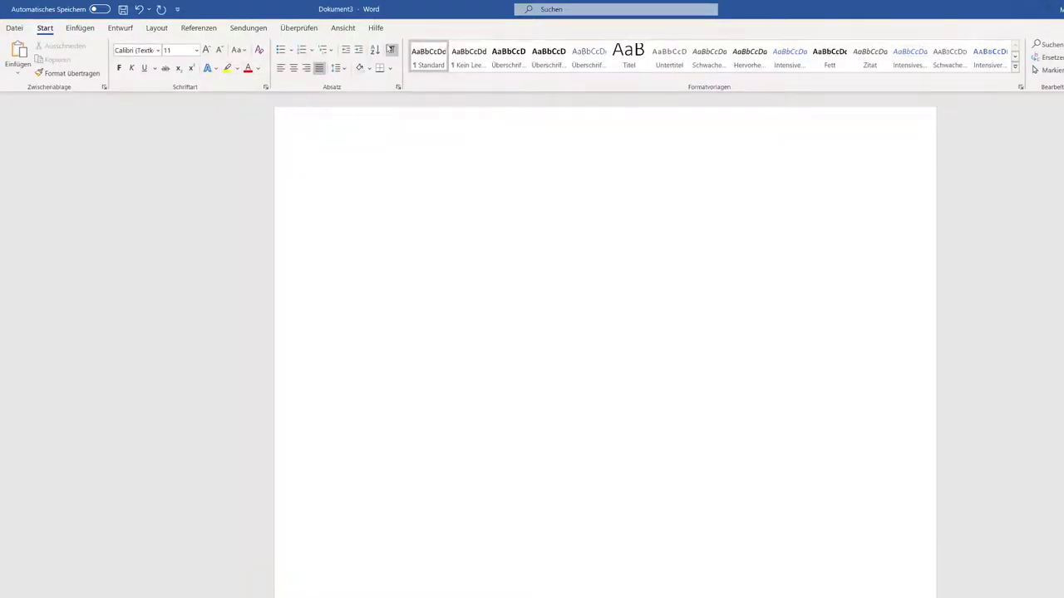
Show ¶ formatting marks and add empty paragraphs at the top of the page.
click(391, 50)
key(Return)
key(Return)
key(Return)
click(392, 51)
click(391, 50)
Paste the heading 'Alphabet (ABC) — Liste — zum Thema' and check the orange colour of 'Alphabet'.
key(ctrl+v)
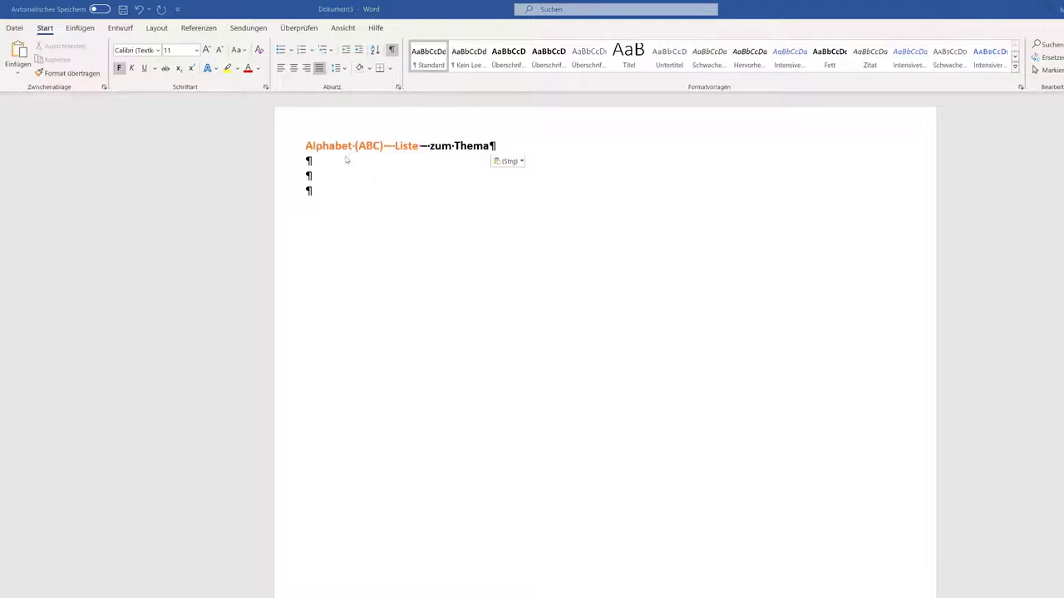
click(336, 146)
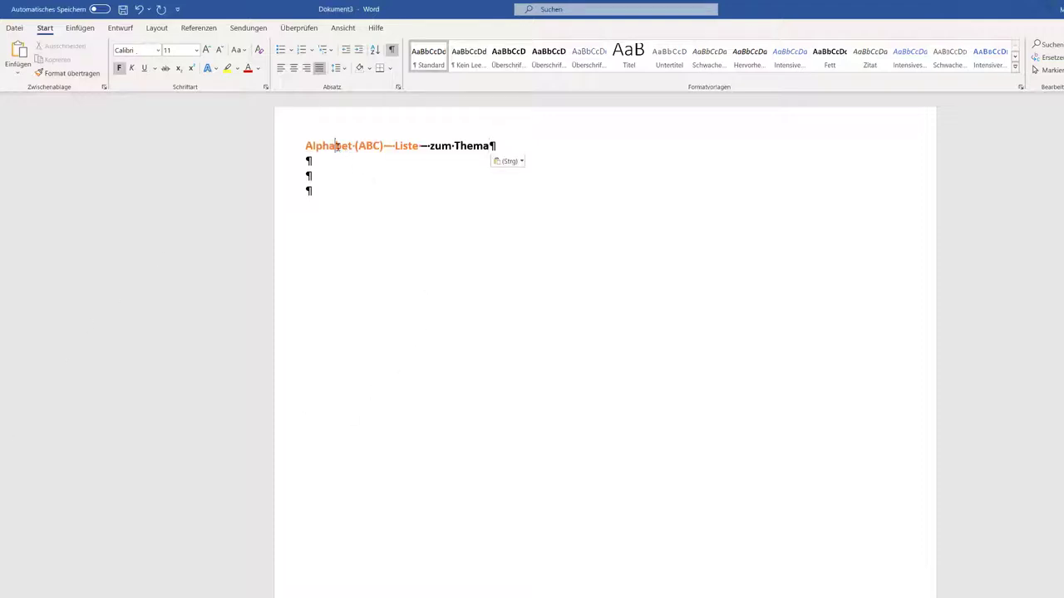
double_click(337, 145)
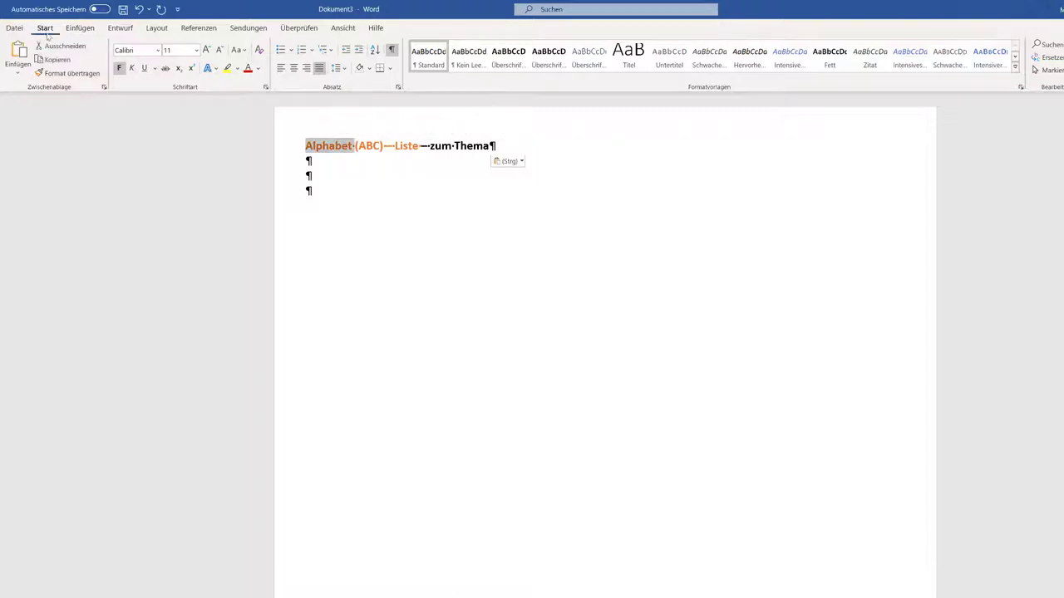
click(259, 70)
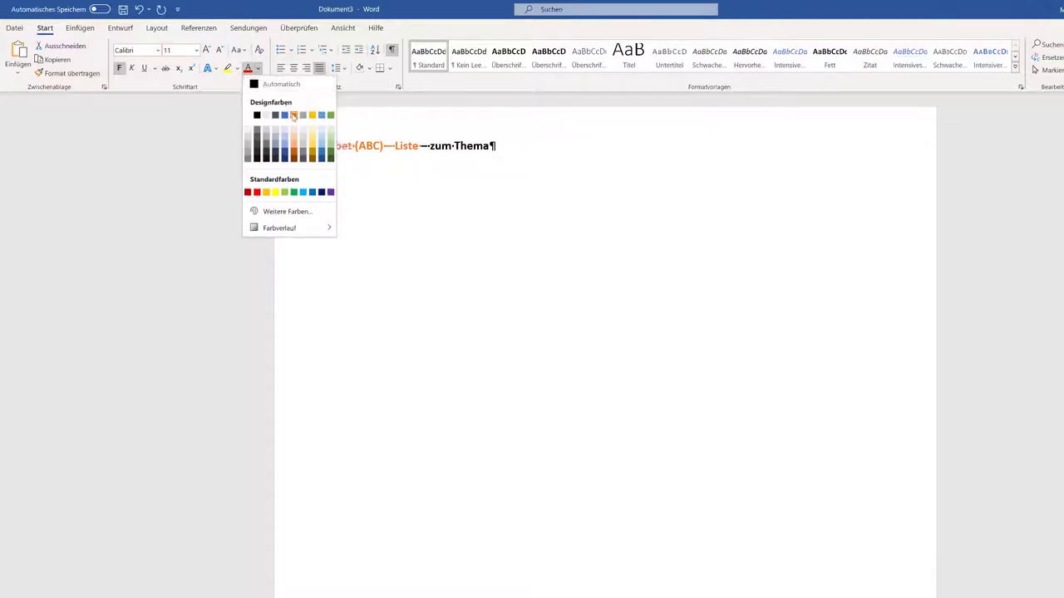
click(410, 157)
key(ctrl+v)
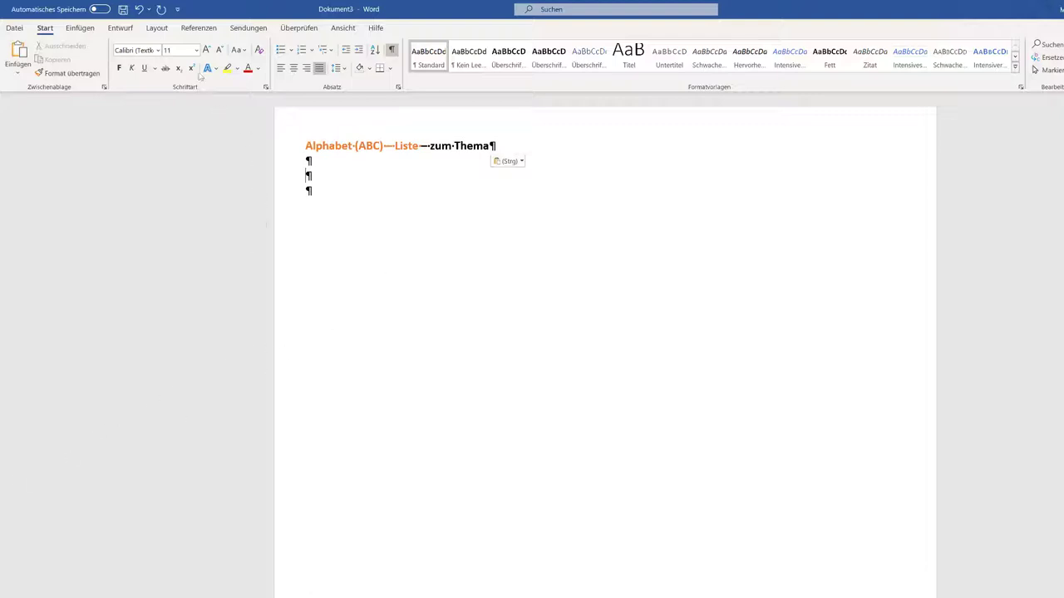
Insert a table with 3 columns and 27 rows below the heading.
click(80, 30)
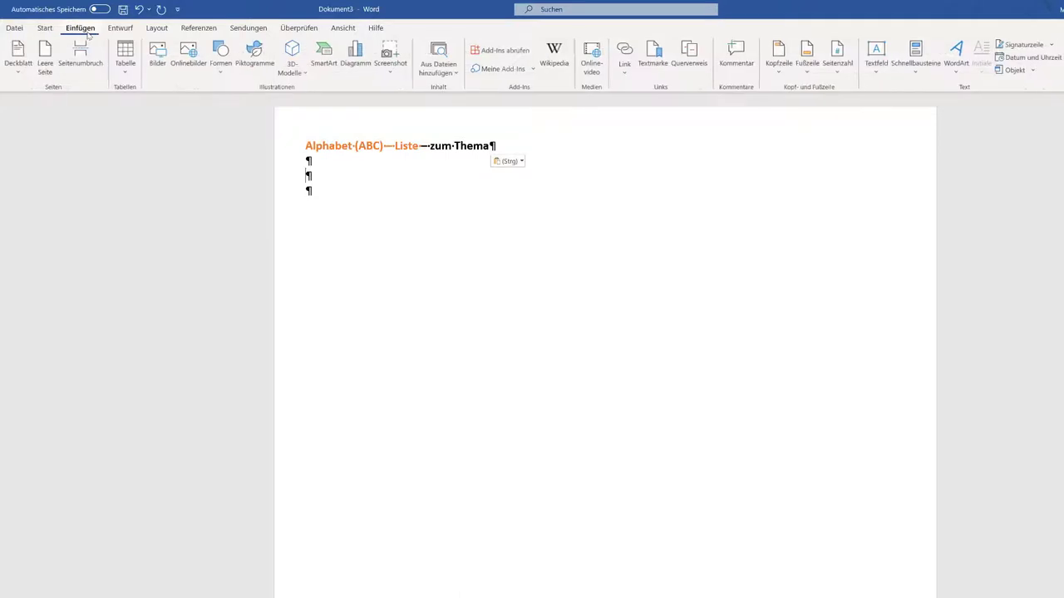
click(126, 58)
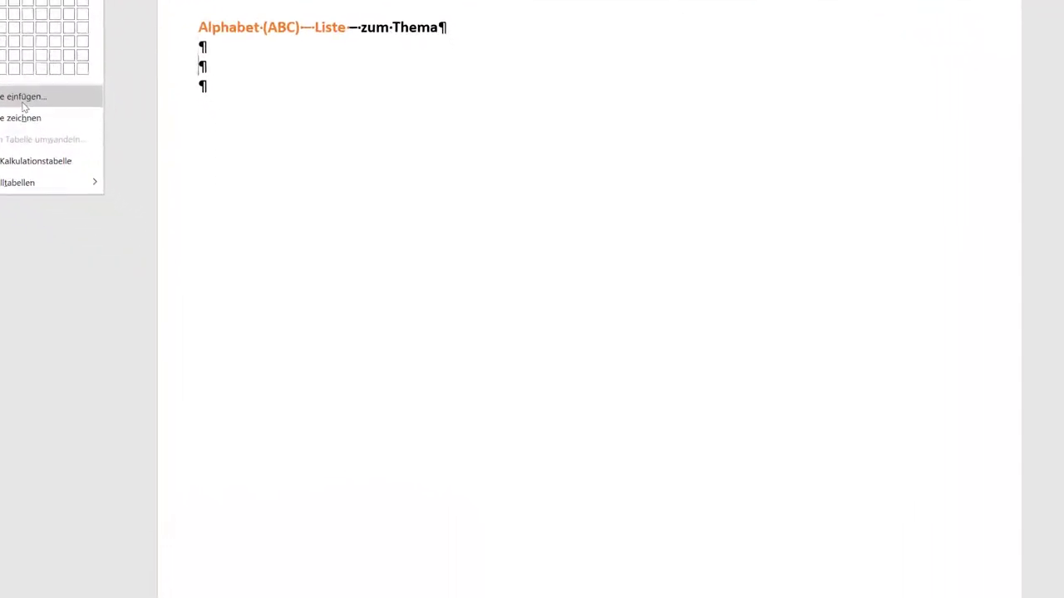
click(153, 193)
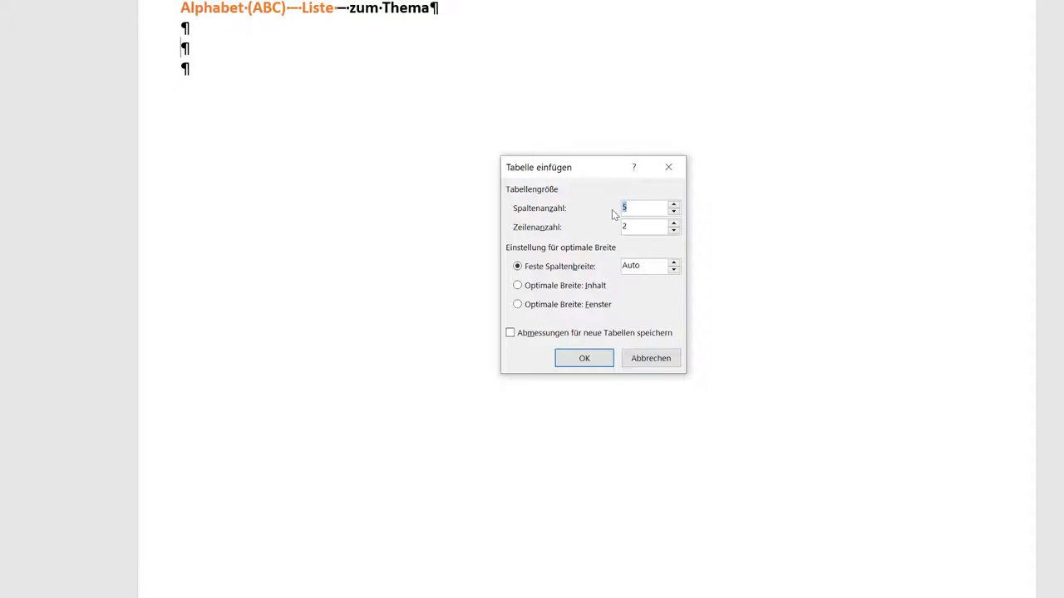
text(3)
drag(641, 230, 622, 229)
text(27)
key(Return)
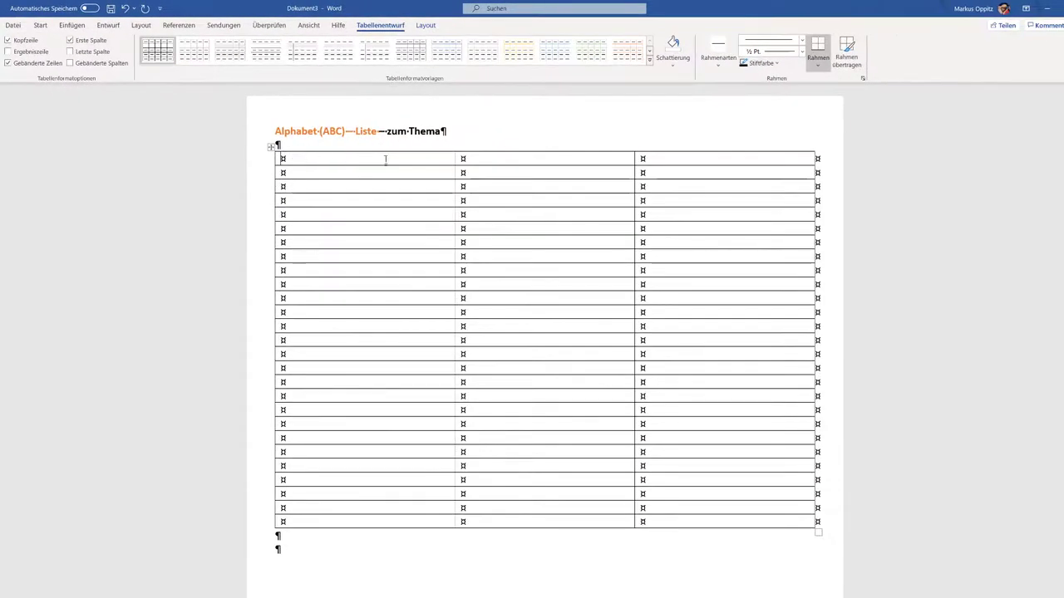
Paste 'Begriffe' and 'Kurze Erklärung / Begründung' as headers and letters A–Z down the first column.
click(480, 160)
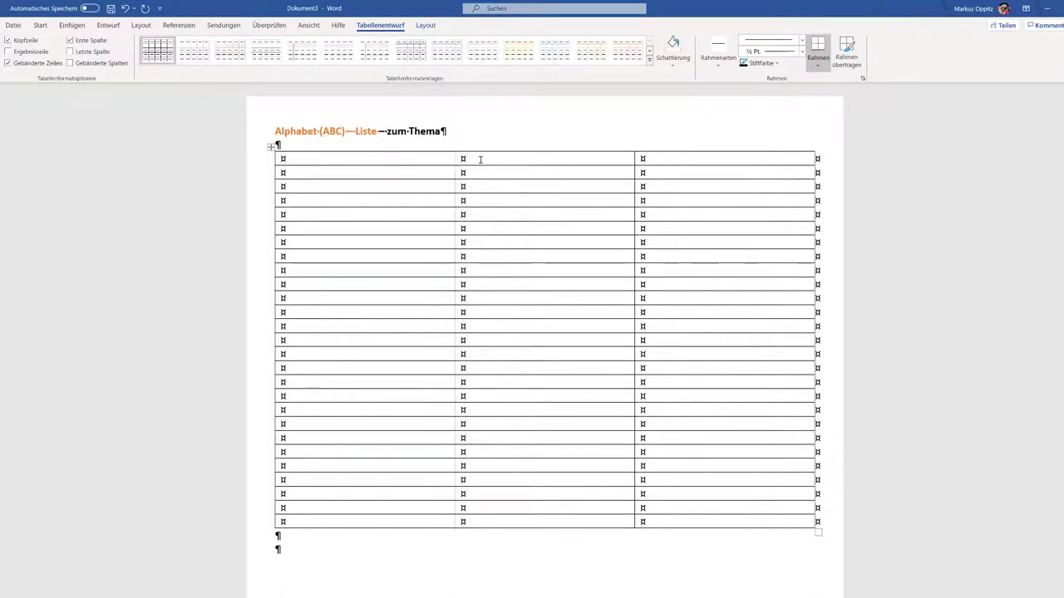
text(Begriffe	Kurze Erklärung / Begründung)
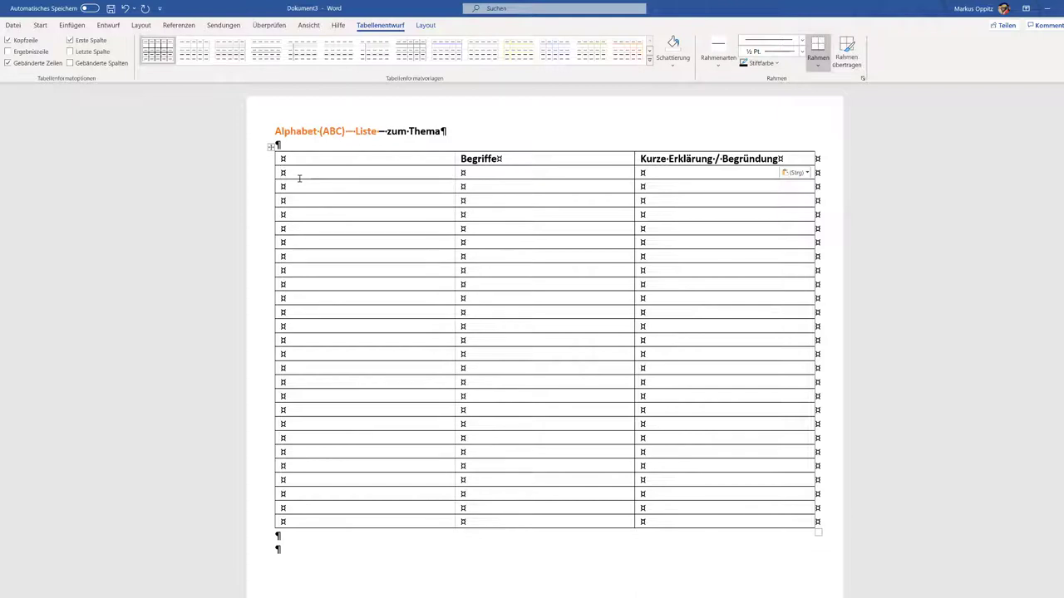
key(ctrl+v)
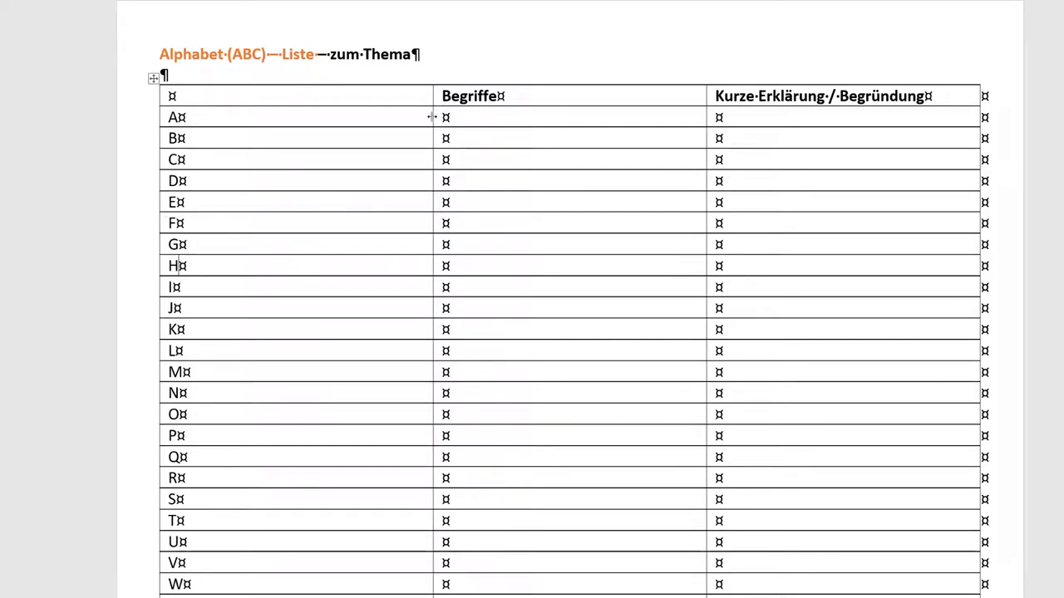
Narrow the letter column, then narrow Begriffe so the explanation column gets most width.
drag(432, 116, 197, 125)
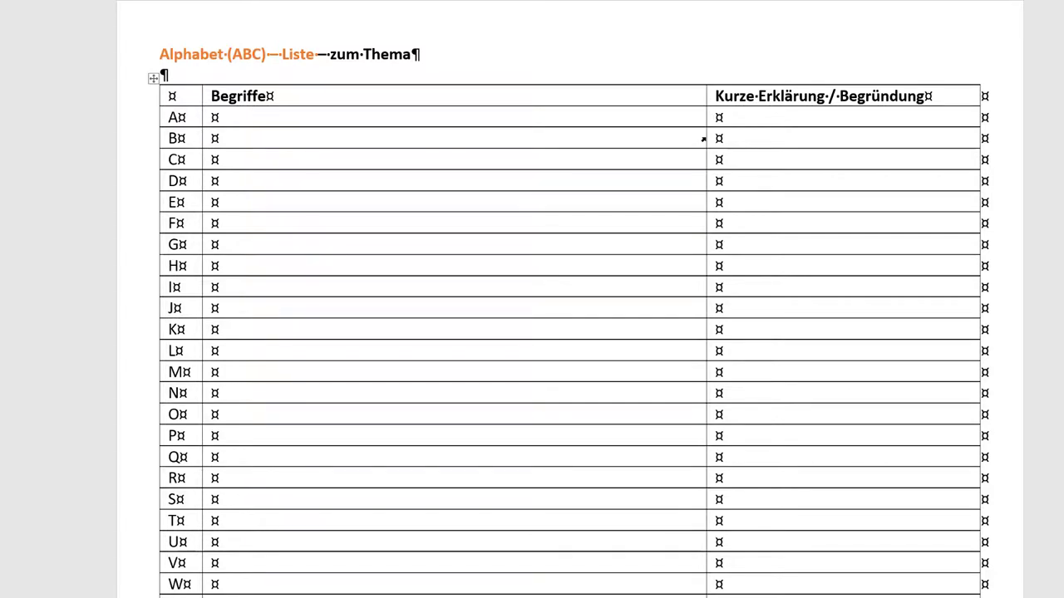
drag(704, 137, 483, 151)
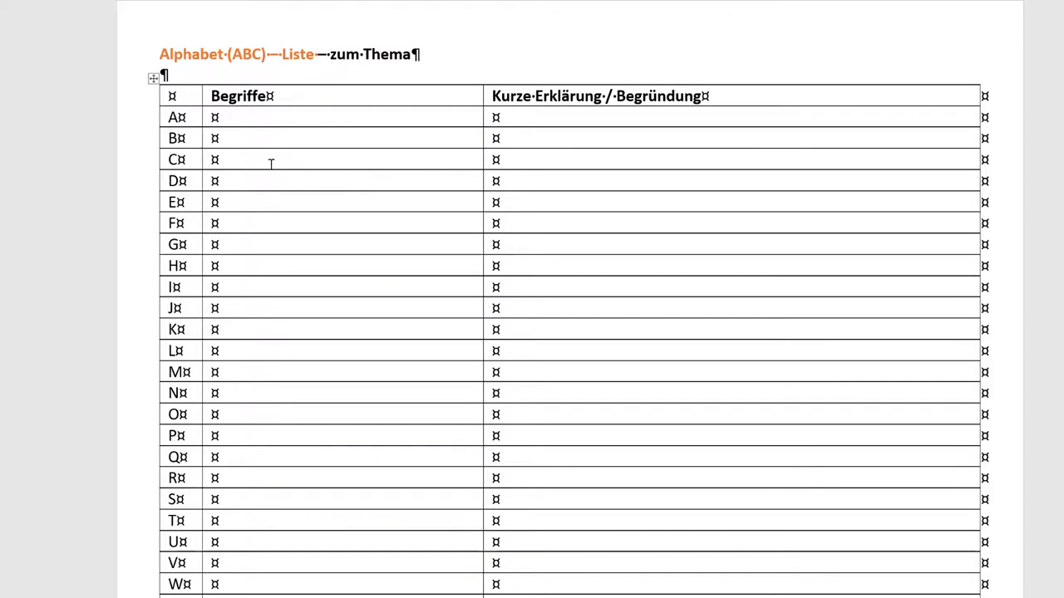